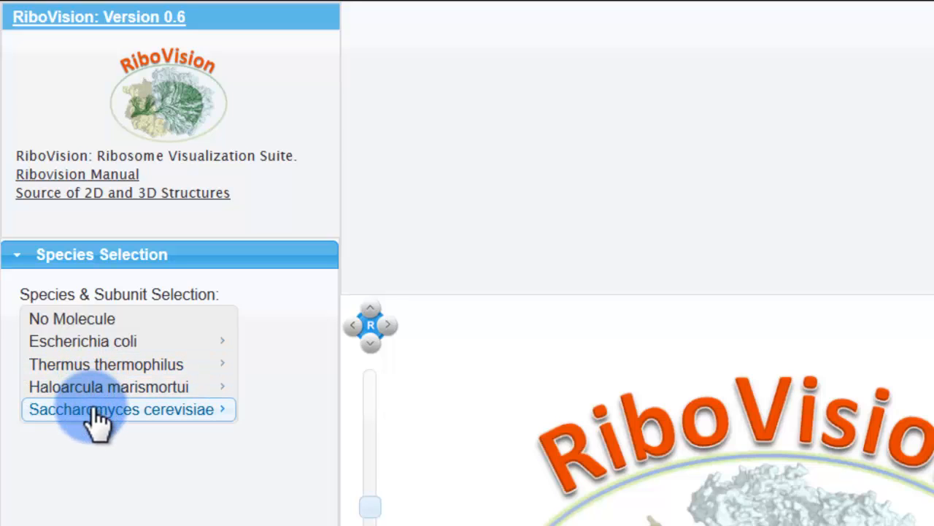
Load the data for the Escherichia coli large subunit
left_click(120, 343)
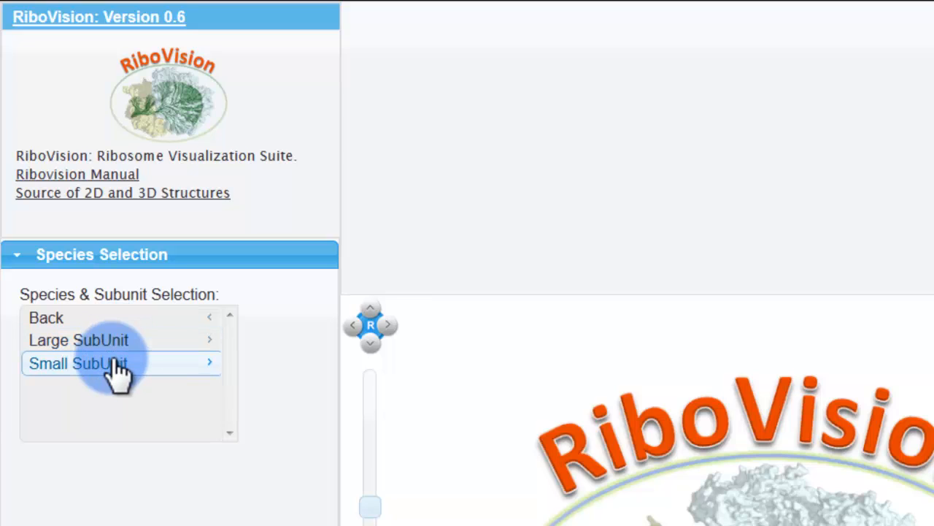
left_click(121, 355)
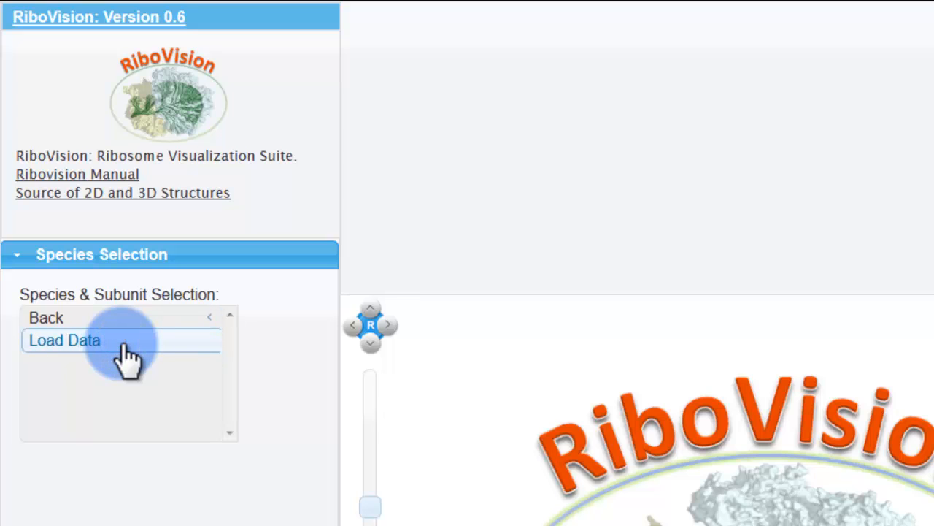
left_click(86, 350)
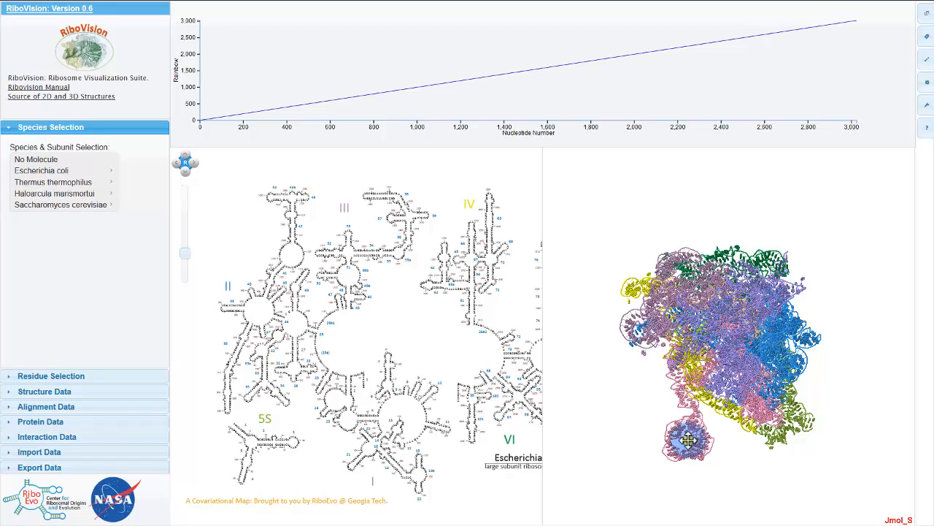
Rotate the 3D ribosome structure to examine it from several sides
left_click_drag(690, 438, 808, 319)
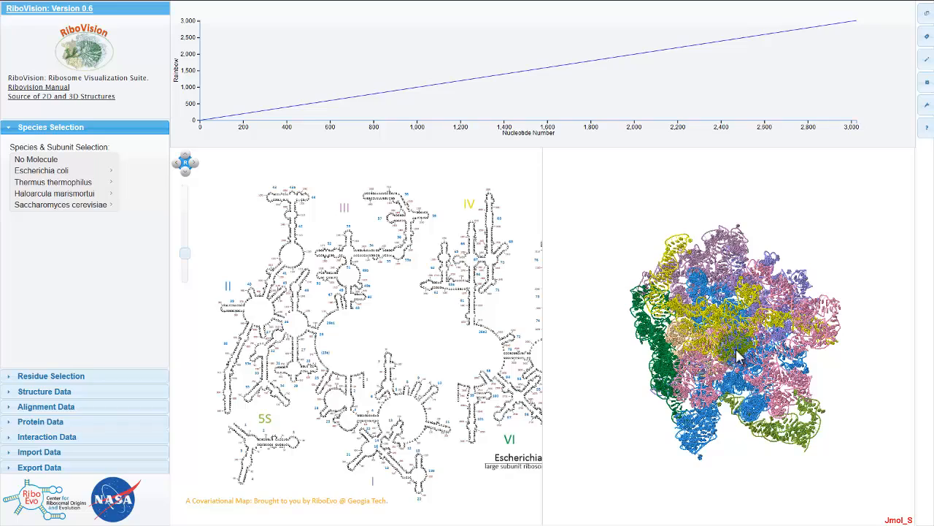
left_click_drag(730, 362, 845, 378)
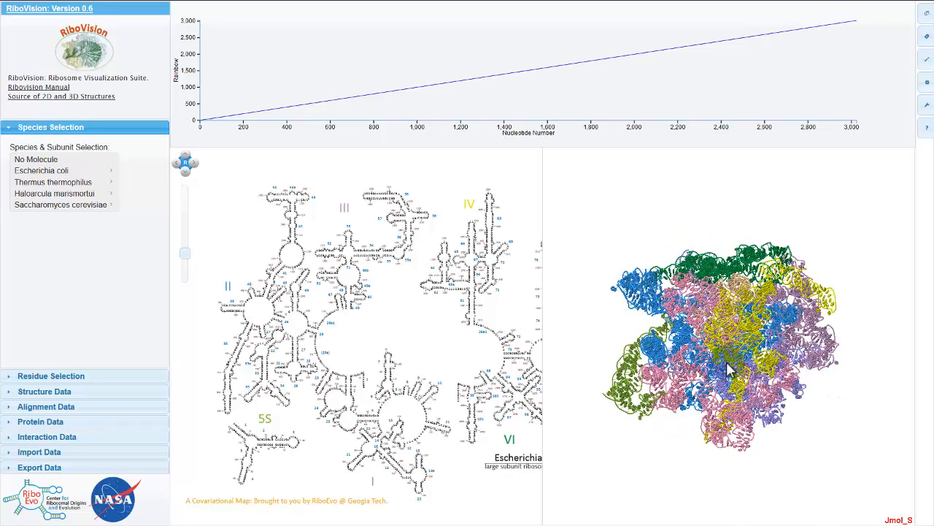
left_click_drag(648, 362, 782, 322)
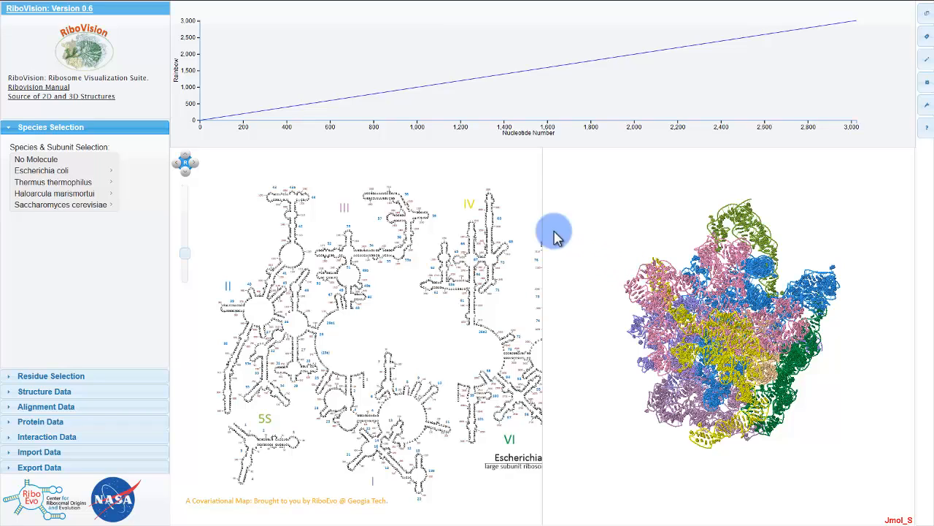
Examine the 2D secondary structure map at different positions and zoom levels, and reset it to its default view
left_click_drag(400, 310, 342, 323)
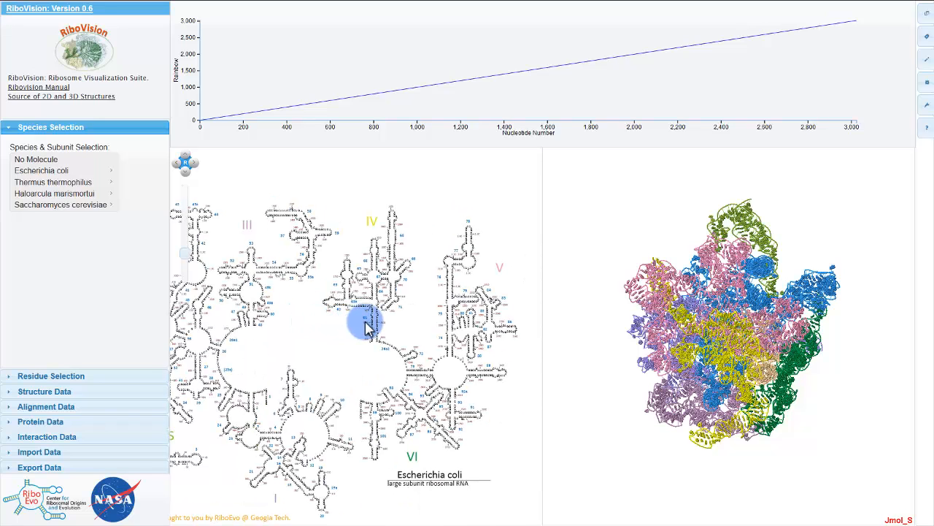
left_click_drag(369, 287, 365, 326)
scroll(365, 328, "up", 5)
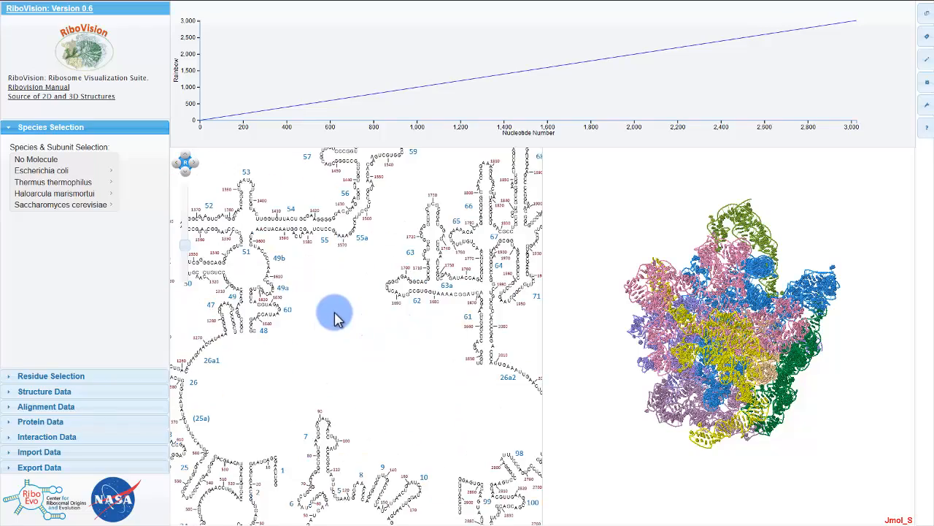
scroll(272, 287, "down", 3)
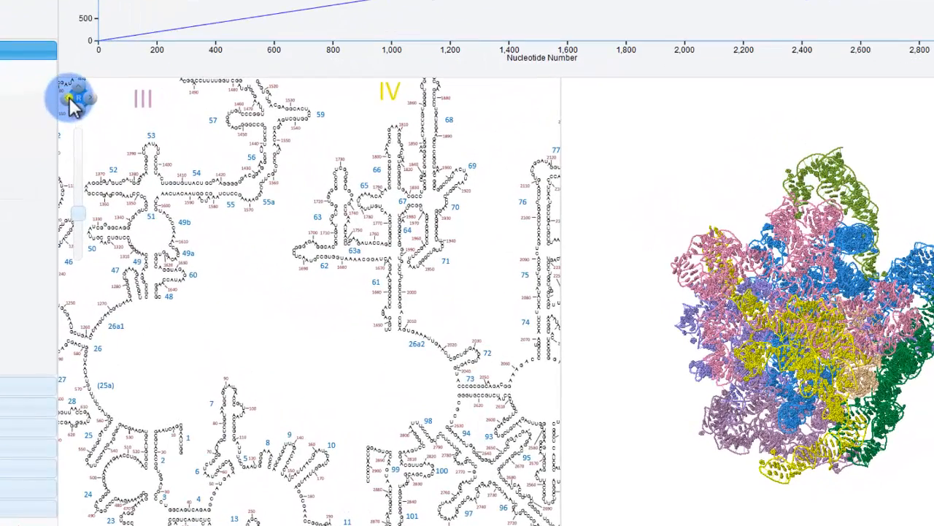
left_click(69, 99)
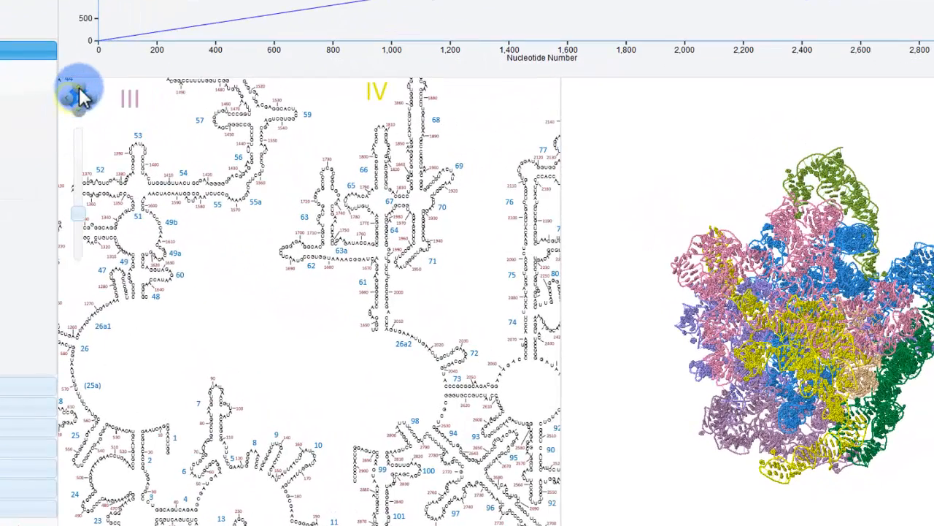
left_click(78, 87)
left_click(90, 98)
left_click(80, 110)
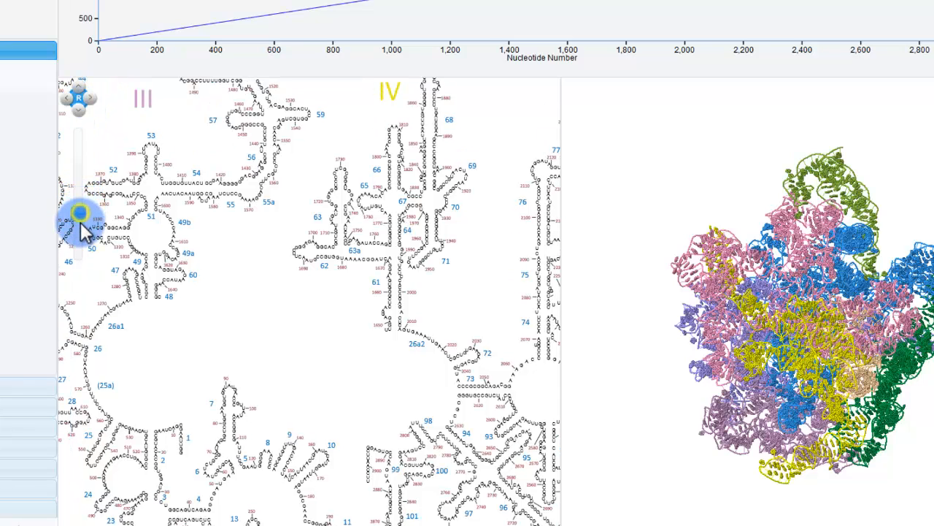
left_click_drag(80, 217, 82, 199)
left_click(78, 98)
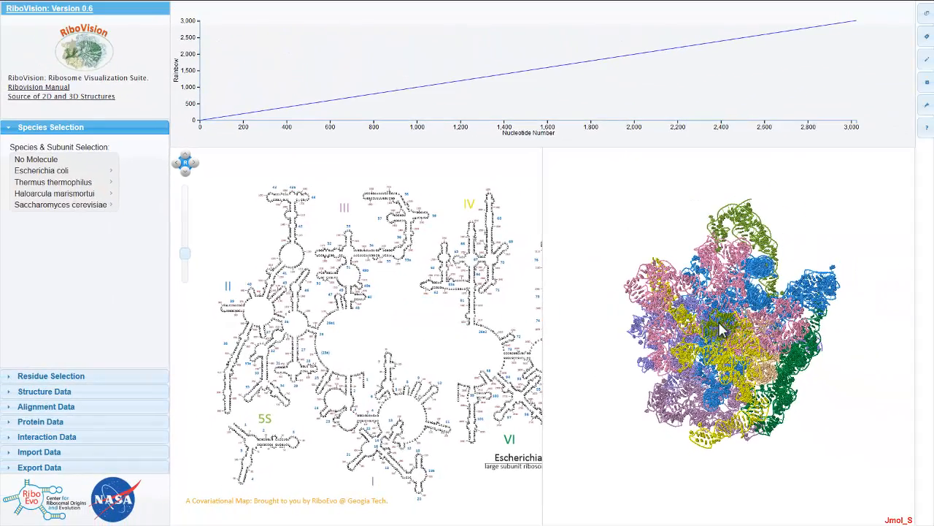
Turn the 3D ribosome over vertically and back to inspect its domains from other angles
mouse_move(725, 322)
left_click_drag(727, 327, 728, 316)
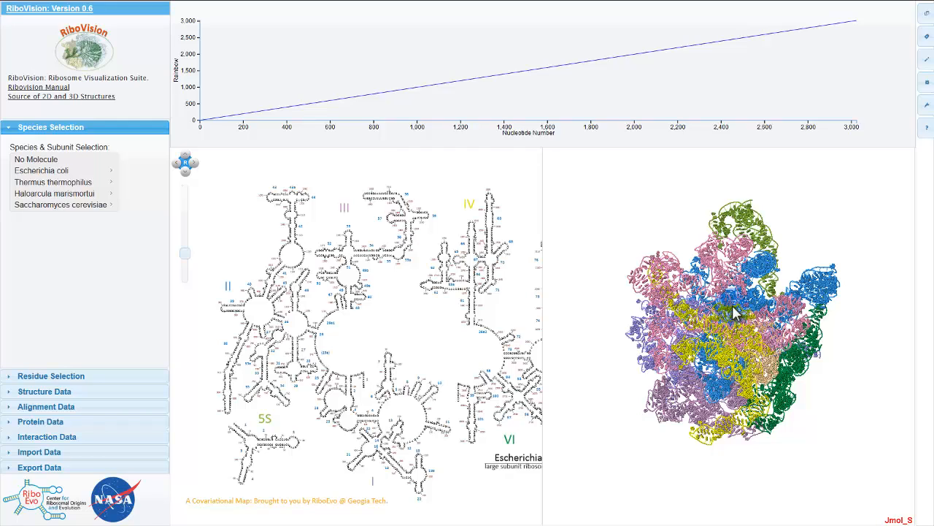
left_click_drag(731, 278, 712, 469)
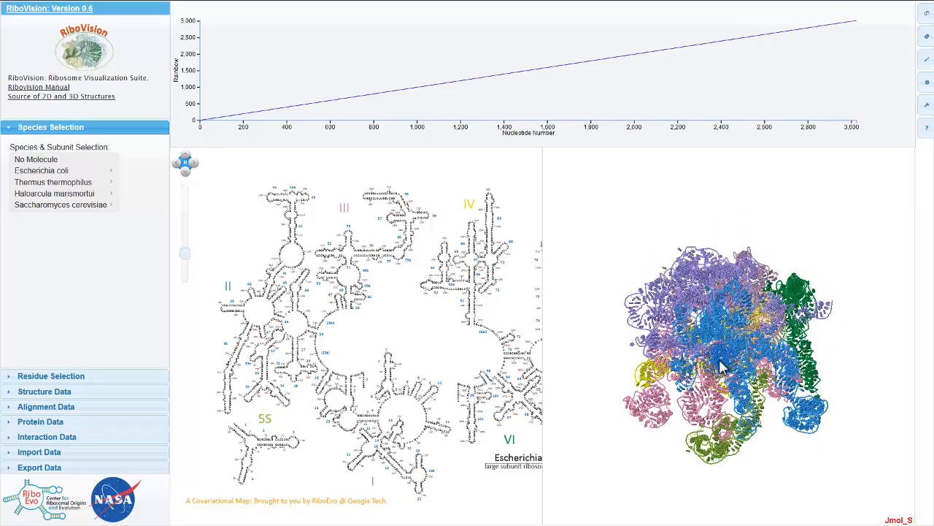
left_click_drag(726, 283, 719, 523)
left_click_drag(705, 344, 709, 357)
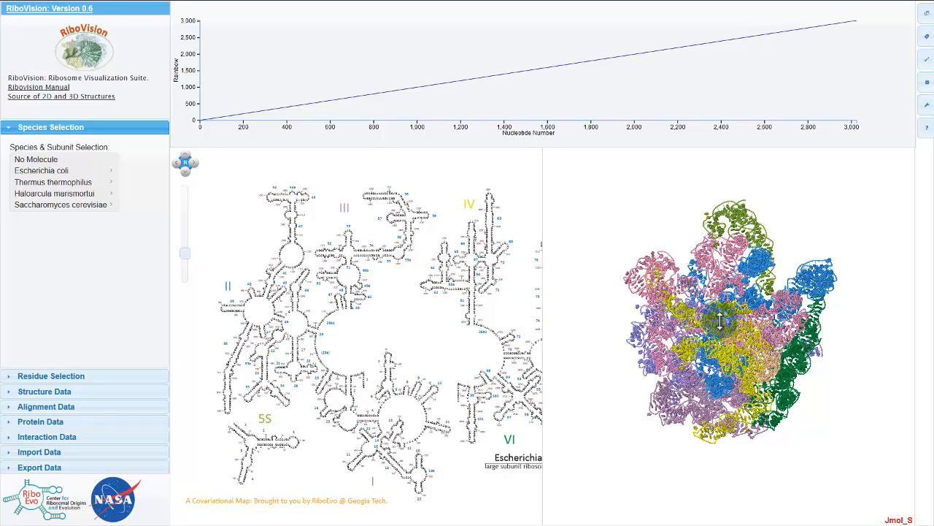
mouse_move(719, 321)
left_mouse_down()
mouse_move(750, 318)
mouse_move(726, 311)
left_mouse_up()
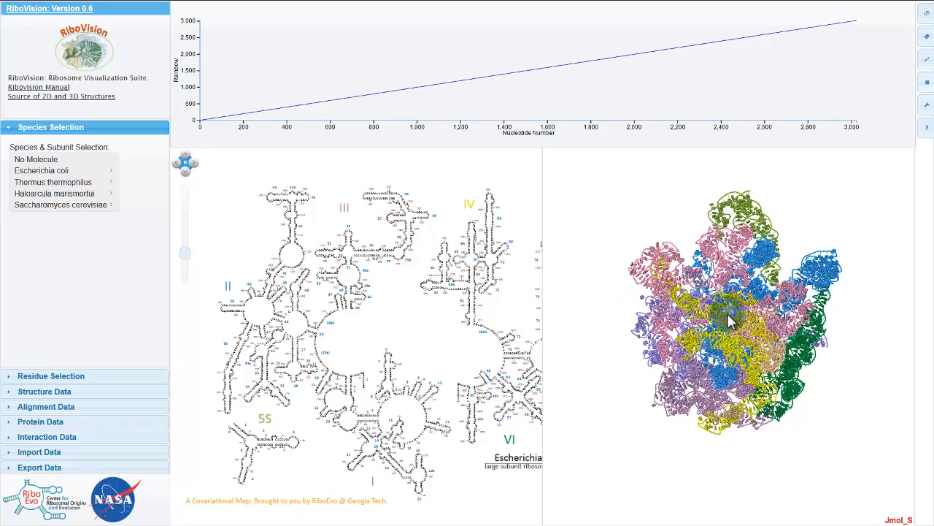
Inspect the interior of the 3D ribosome structure at close range and as a whole
scroll(729, 320, "up", 5)
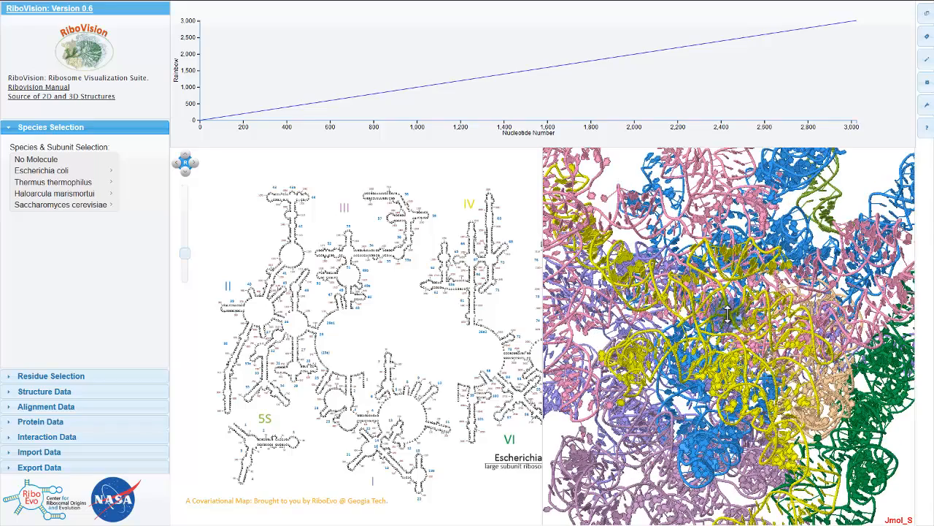
scroll(728, 314, "up", 5)
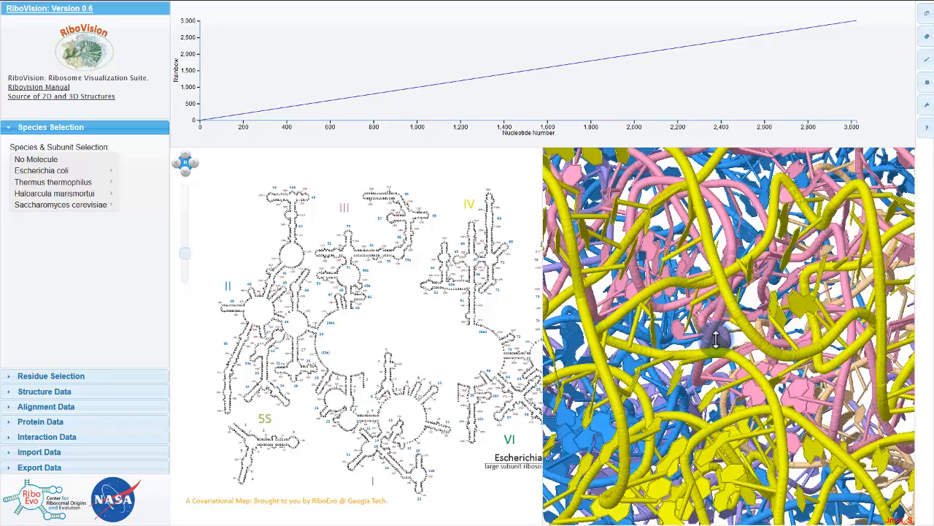
scroll(715, 337, "down", 5)
scroll(717, 338, "down", 5)
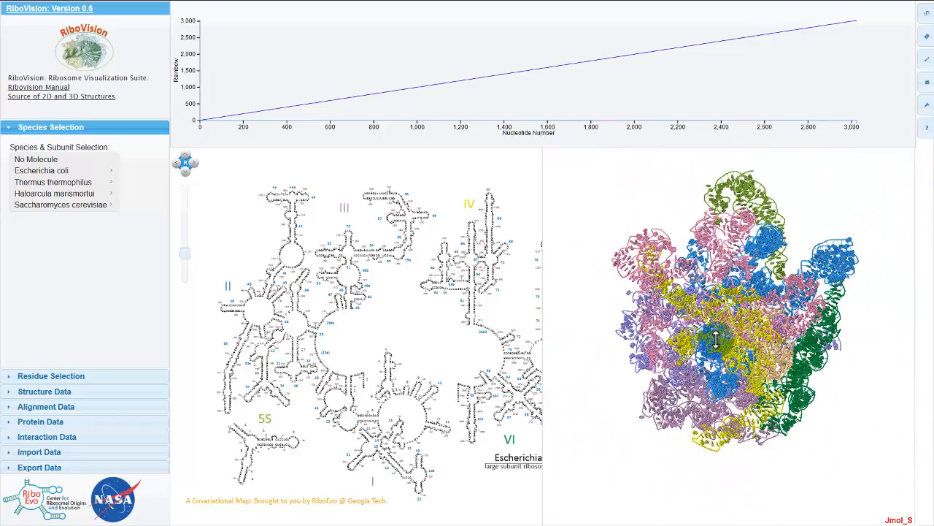
mouse_move(733, 326)
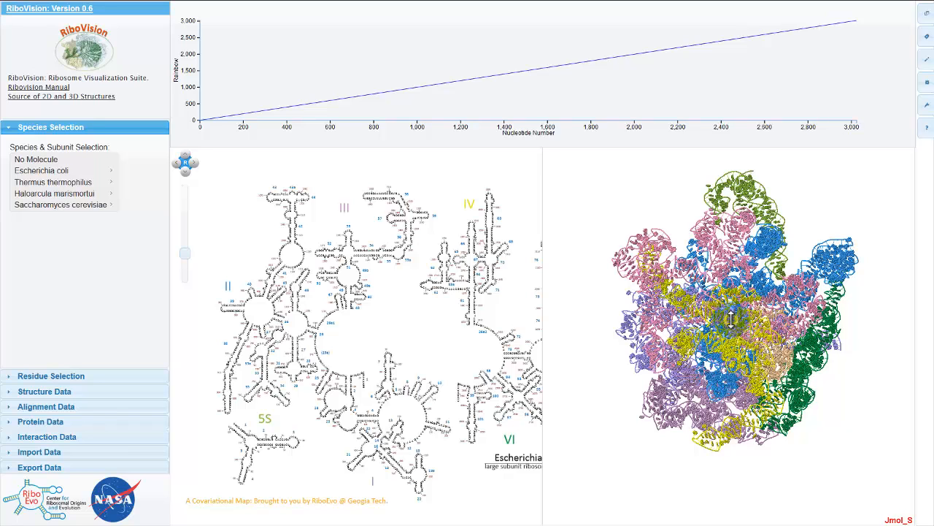
scroll(731, 325, "up", 3)
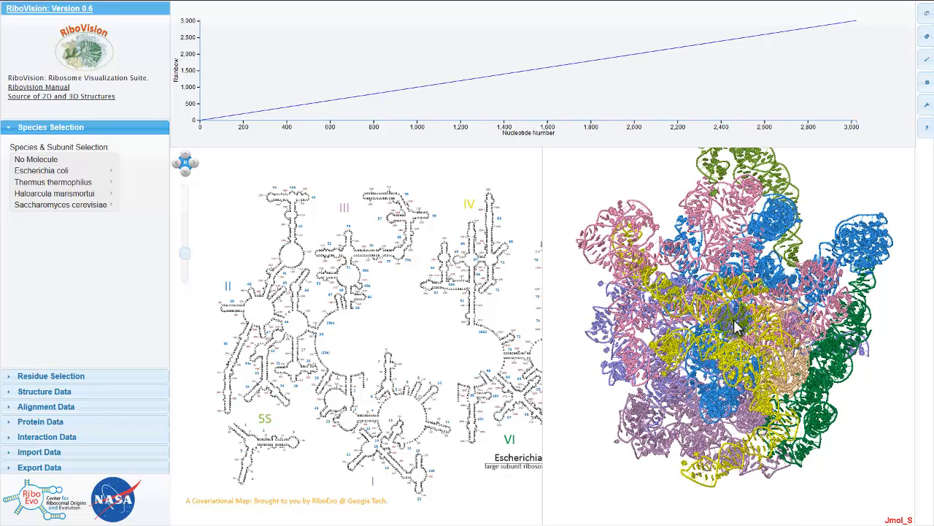
scroll(731, 321, "up", 4)
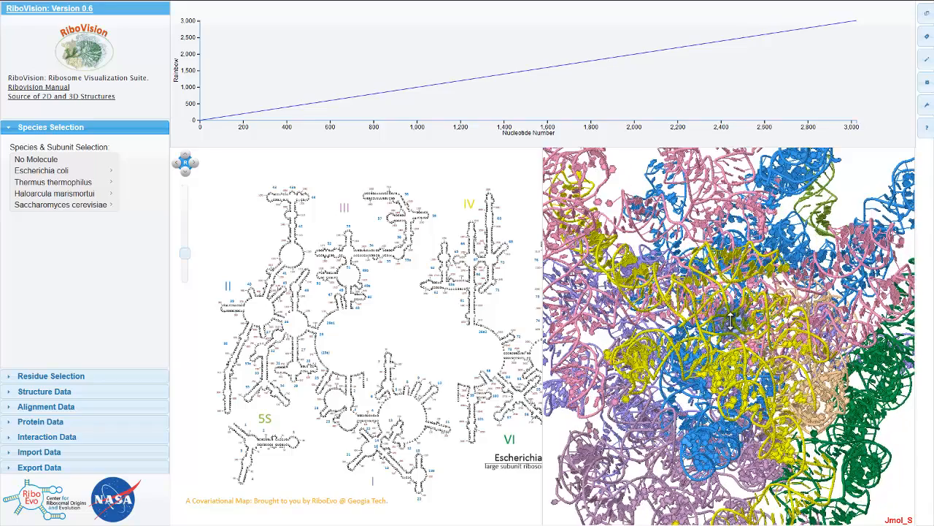
scroll(731, 321, "down", 5)
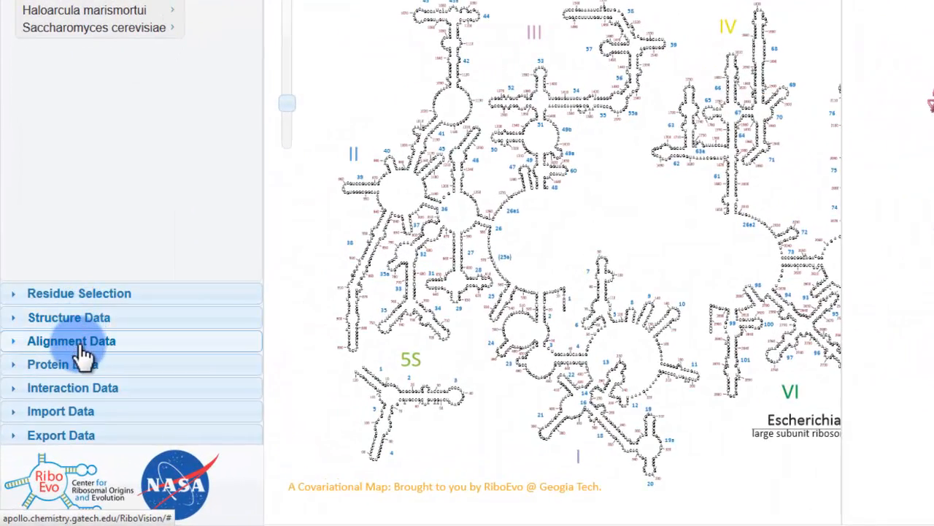
Color the residues in the 2D and 3D views with the Rainbow structure data set
scroll(92, 390, "up", 3)
left_click(92, 398)
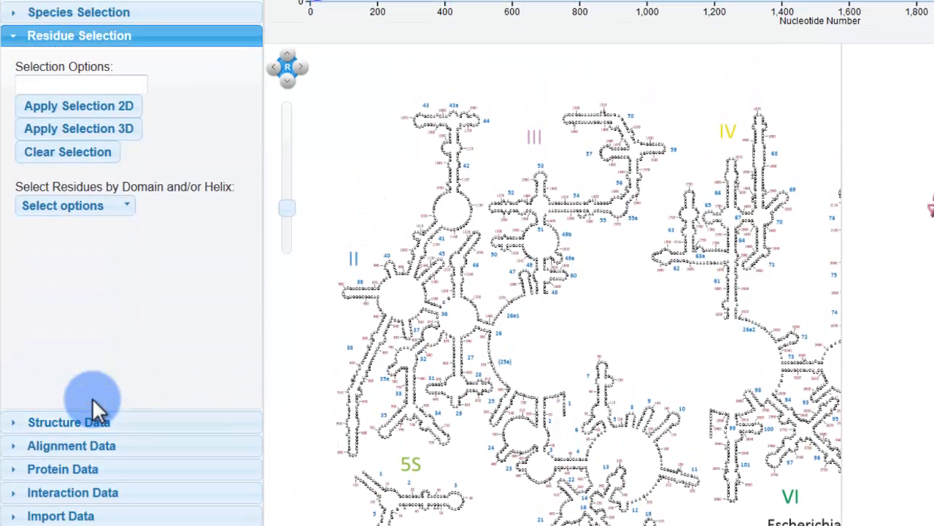
left_click(86, 425)
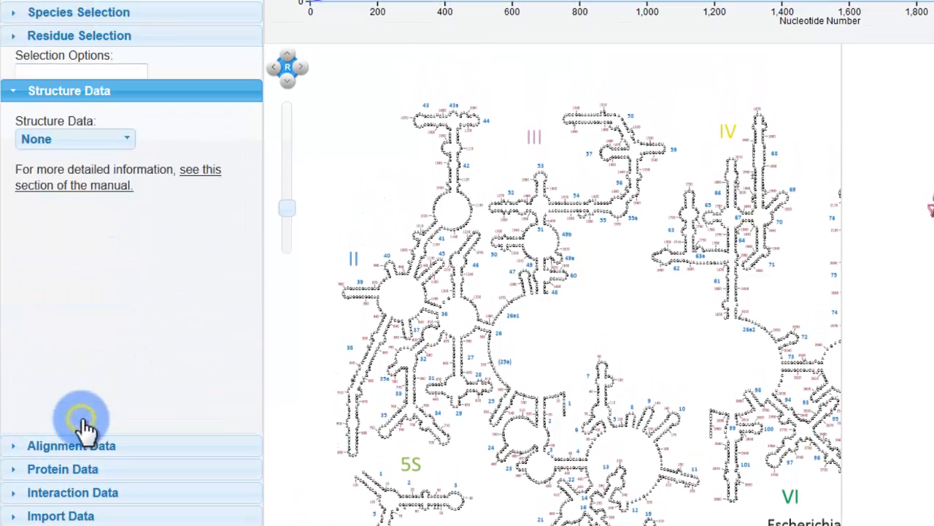
left_click(92, 111)
left_click(62, 180)
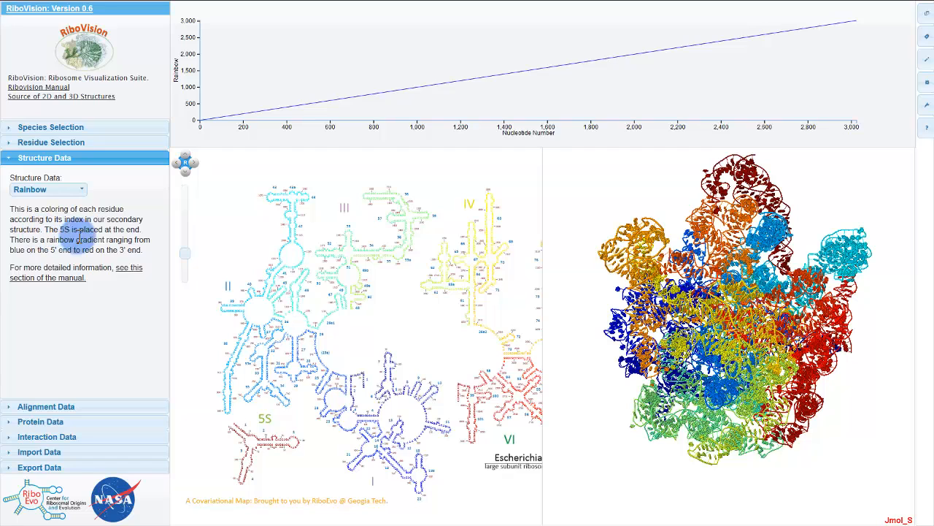
Change the structure data set to Domains to color the residues by secondary structure domain
left_click(33, 189)
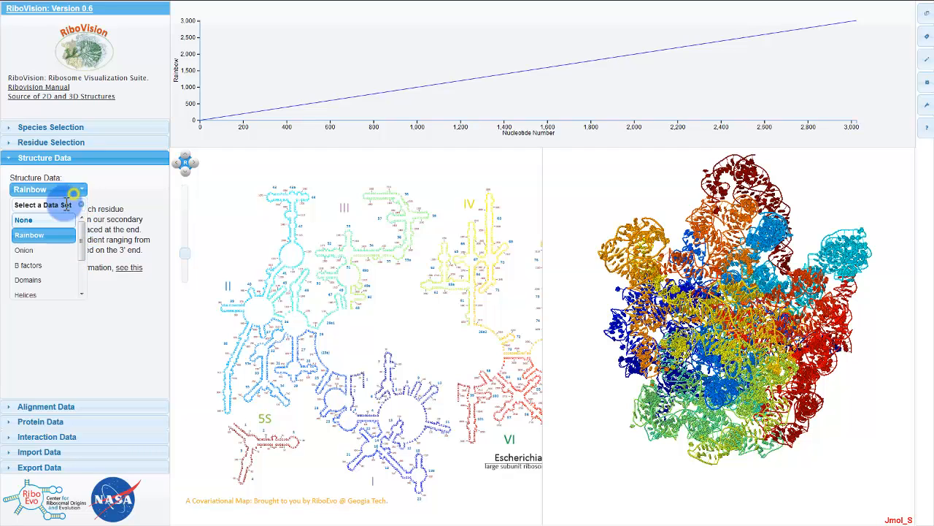
left_click(33, 281)
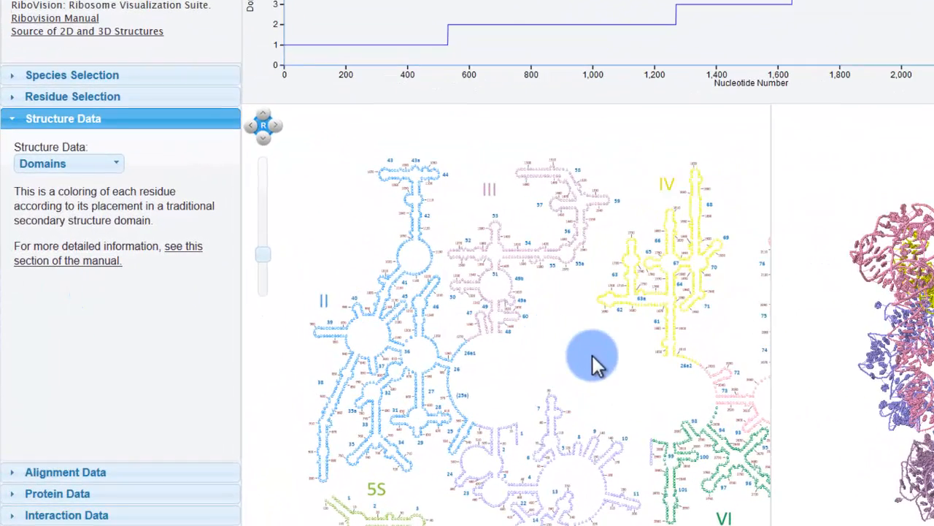
left_click_drag(593, 356, 575, 362)
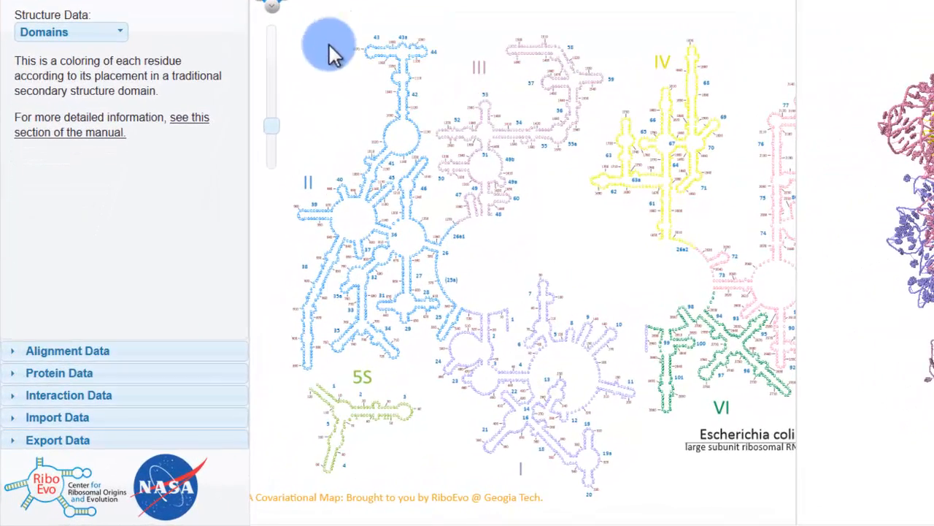
Select all proteins in the protein data to color their contact residues, and inspect the contacts on the 2D map
left_click(75, 394)
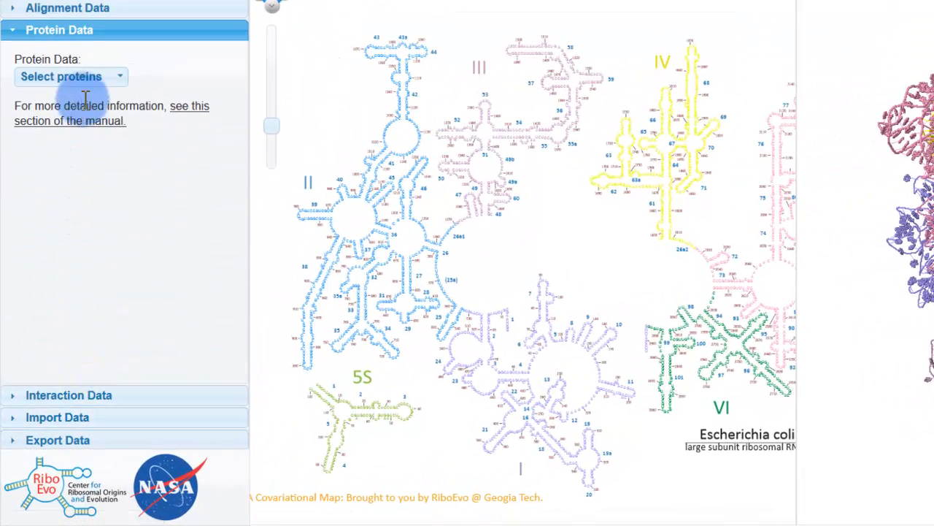
left_click(56, 81)
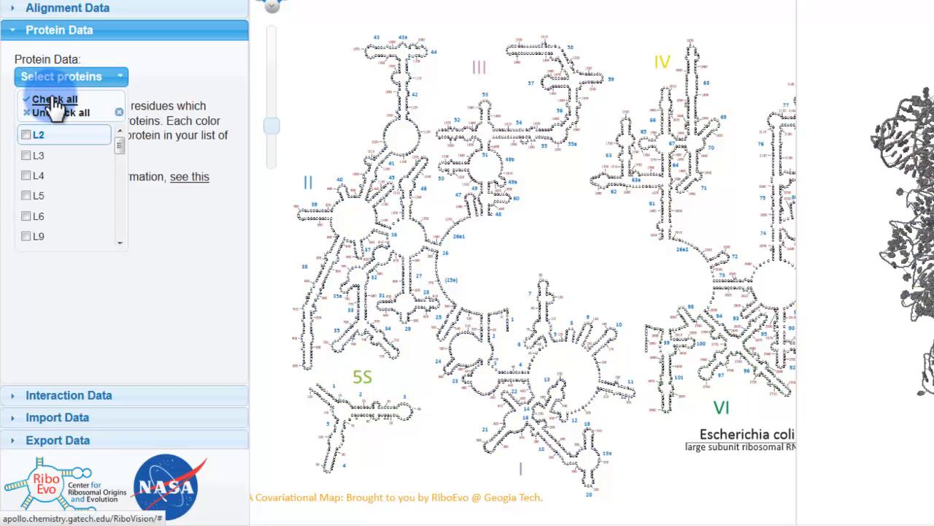
left_click(54, 102)
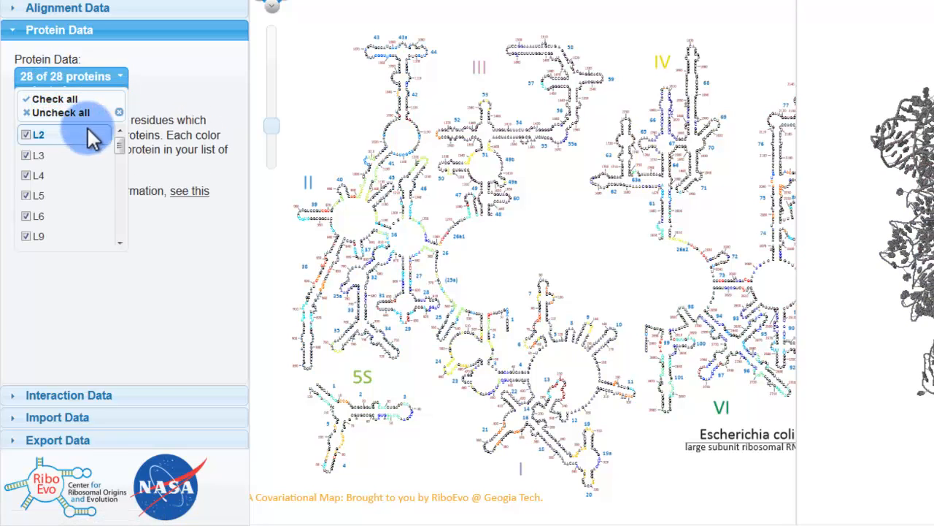
scroll(418, 243, "up", 2)
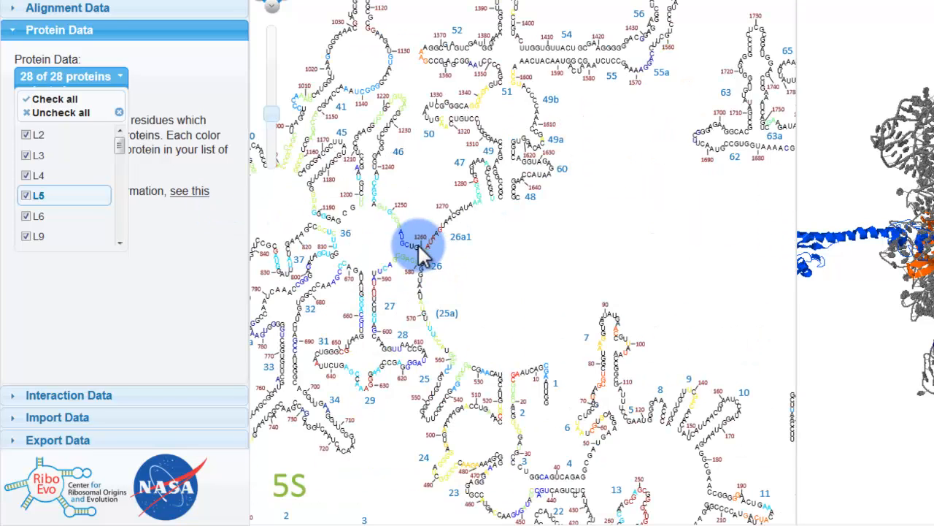
left_click_drag(418, 243, 520, 261)
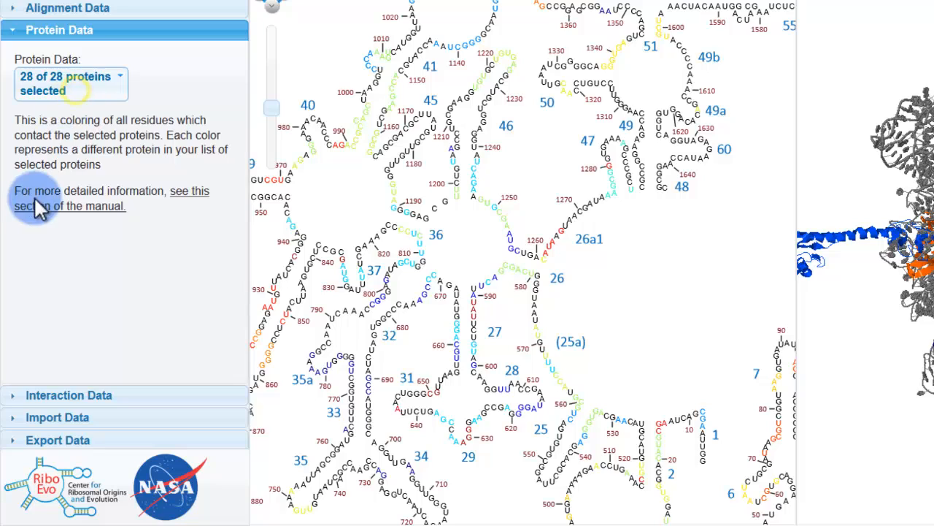
Remove proteins L3 and L4 from the protein data selection
left_click(70, 77)
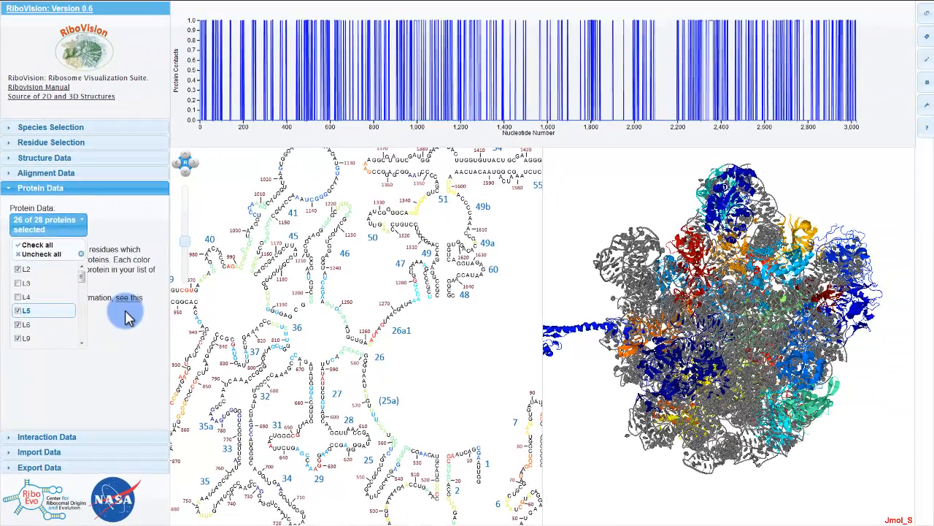
Close the protein selection and rotate the 3D ribosome model to view its colored proteins from another side
left_click(178, 226)
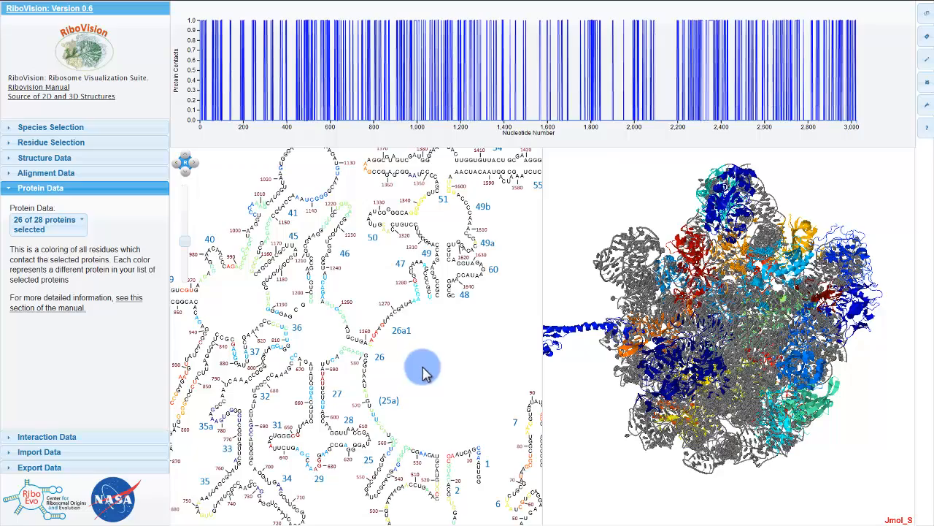
left_click_drag(642, 337, 898, 316)
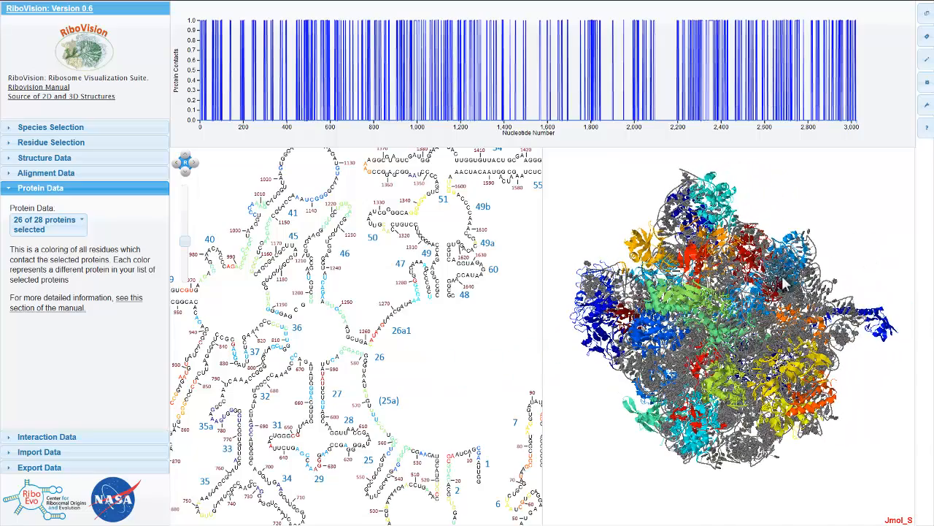
left_click_drag(703, 322, 706, 320)
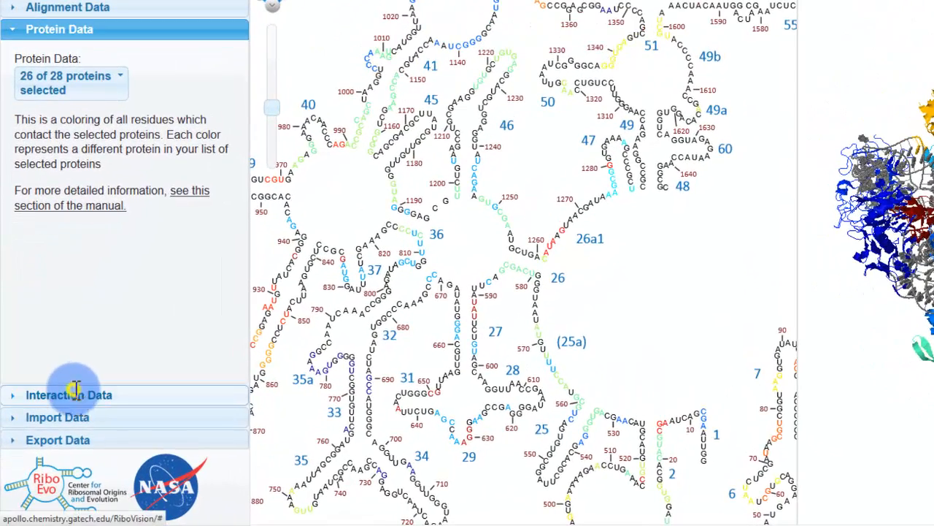
Display base-base interactions on the 2D map by setting the interaction type to Base Pairs
left_click(77, 395)
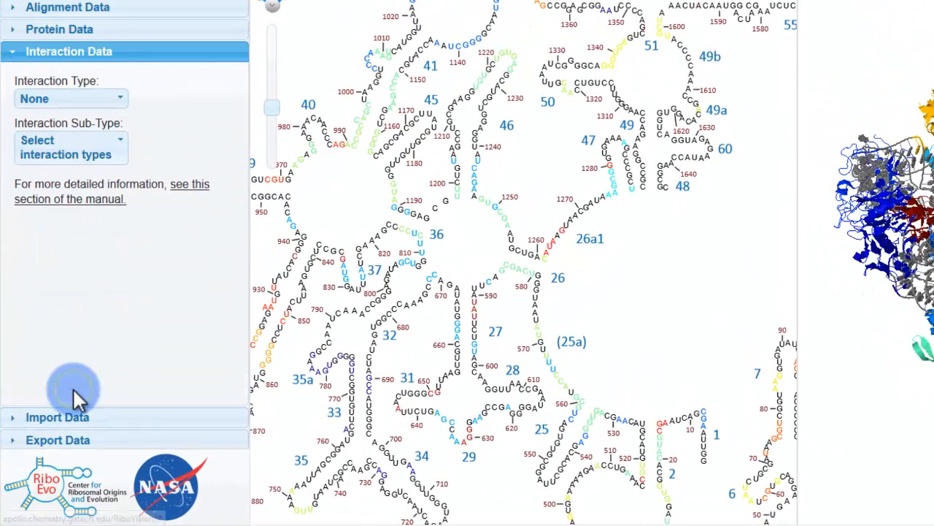
left_click(64, 108)
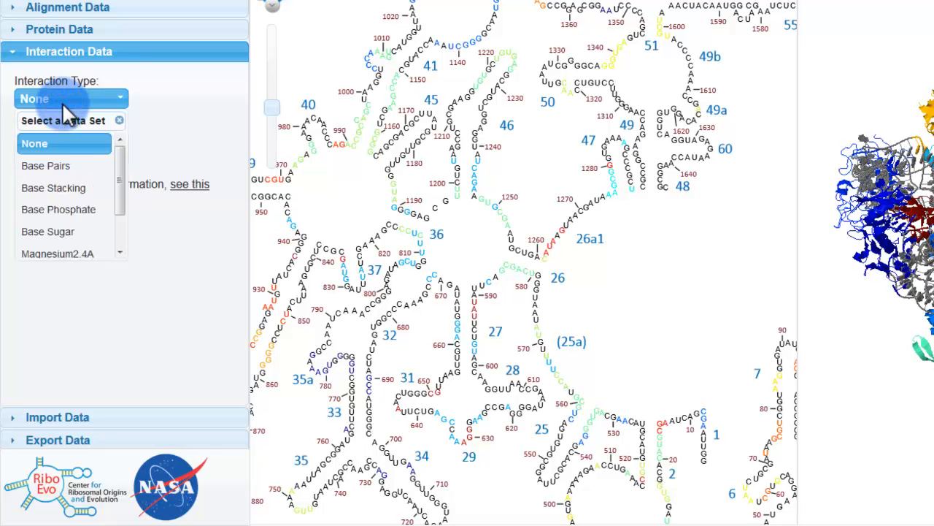
left_click(37, 167)
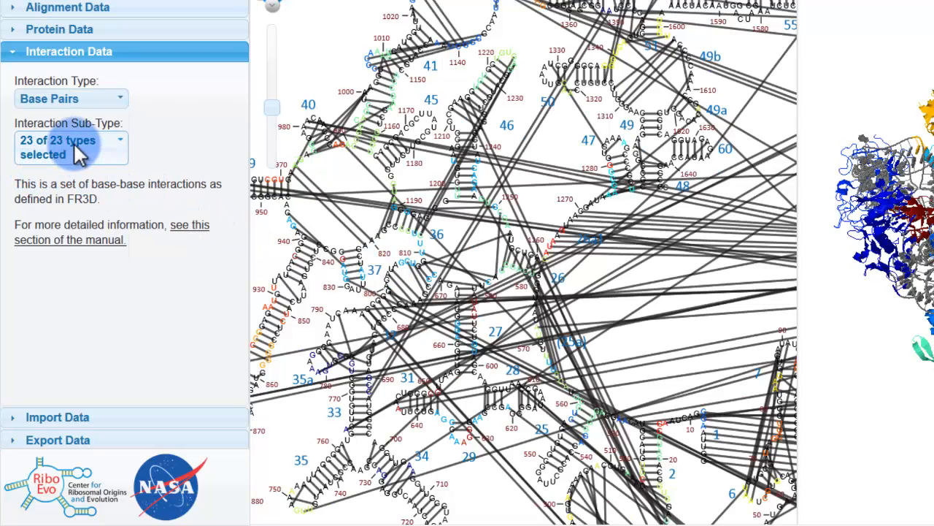
Clear all base pair interaction sub-types and enable only cWW
left_click(74, 145)
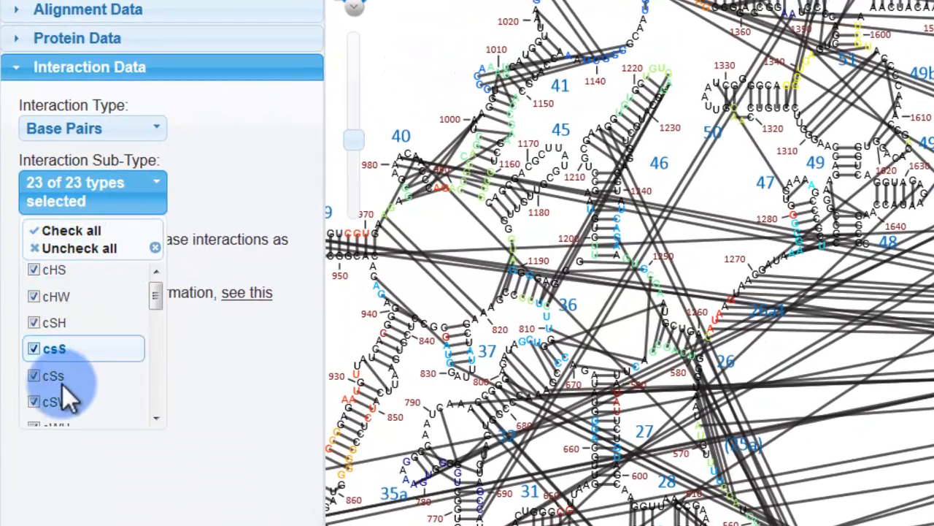
left_click(84, 249)
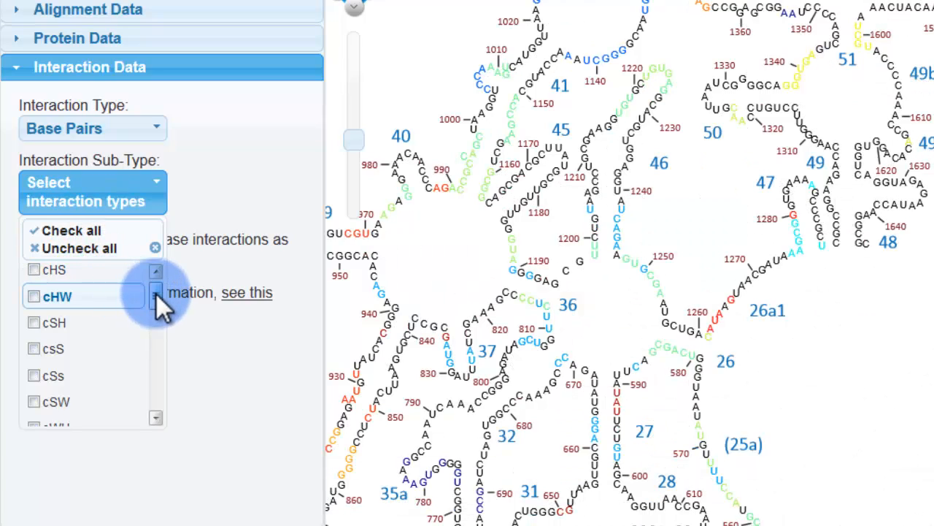
left_click_drag(157, 294, 151, 314)
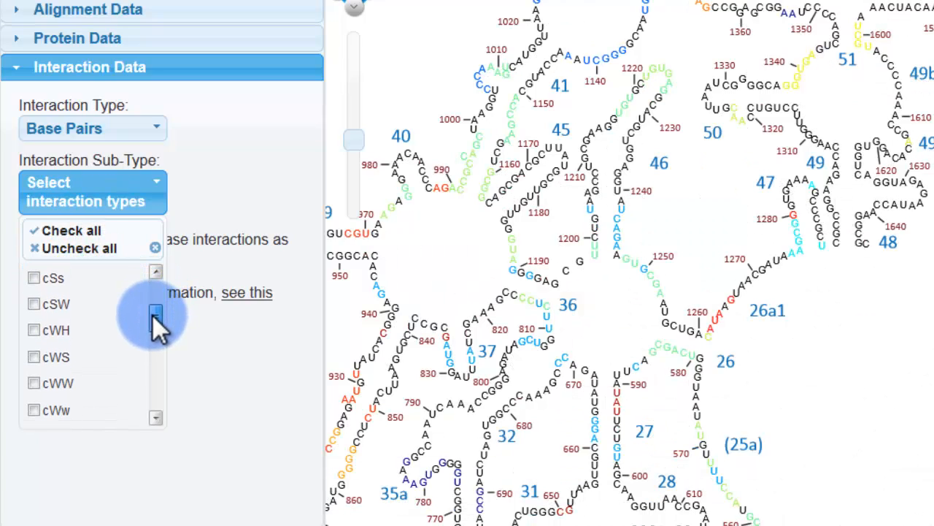
left_click(33, 389)
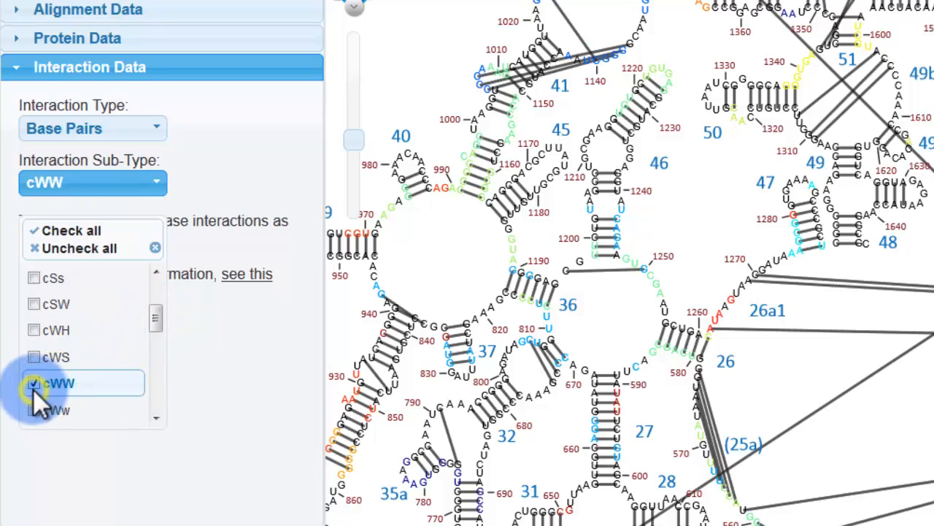
left_click(221, 364)
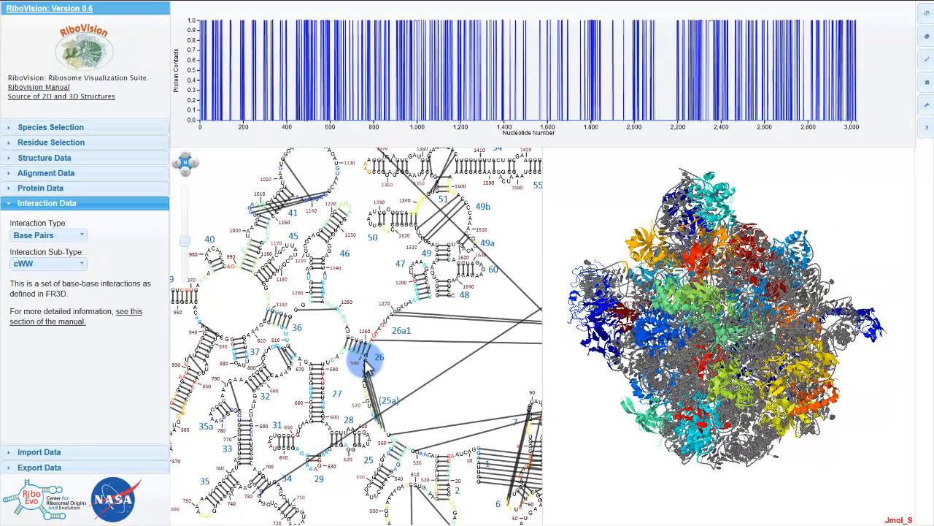
Examine the cWW base pair lines across the whole 2D map and close up around domain VI
scroll(599, 366, "down", 3)
scroll(413, 347, "down", 1)
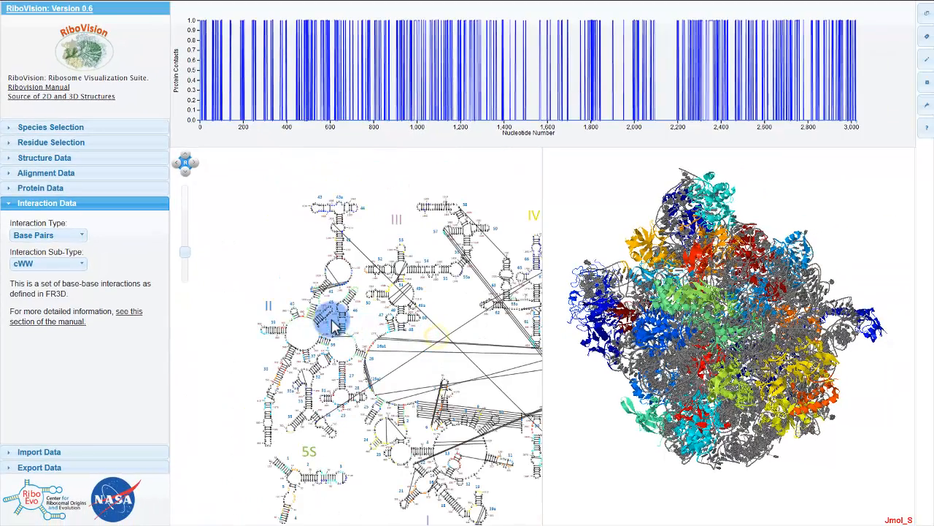
left_click_drag(437, 337, 309, 312)
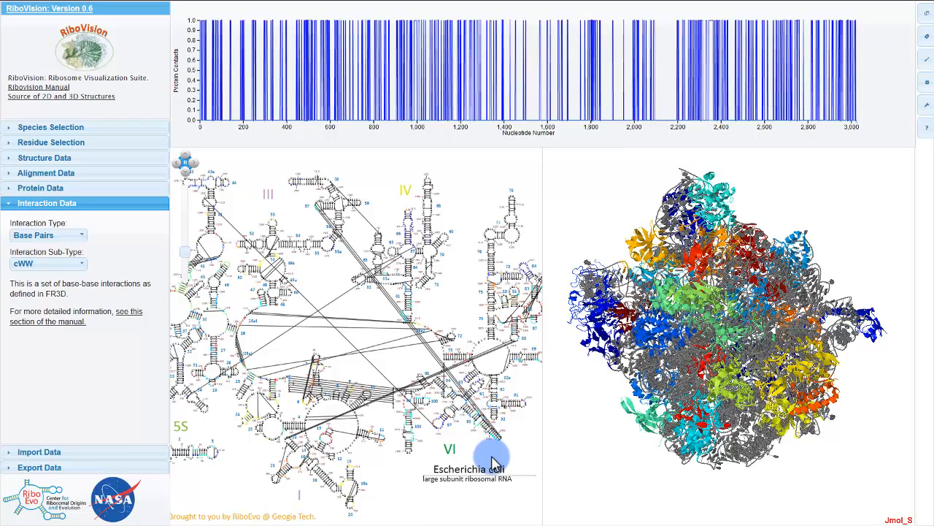
scroll(471, 438, "up", 2)
scroll(464, 430, "up", 2)
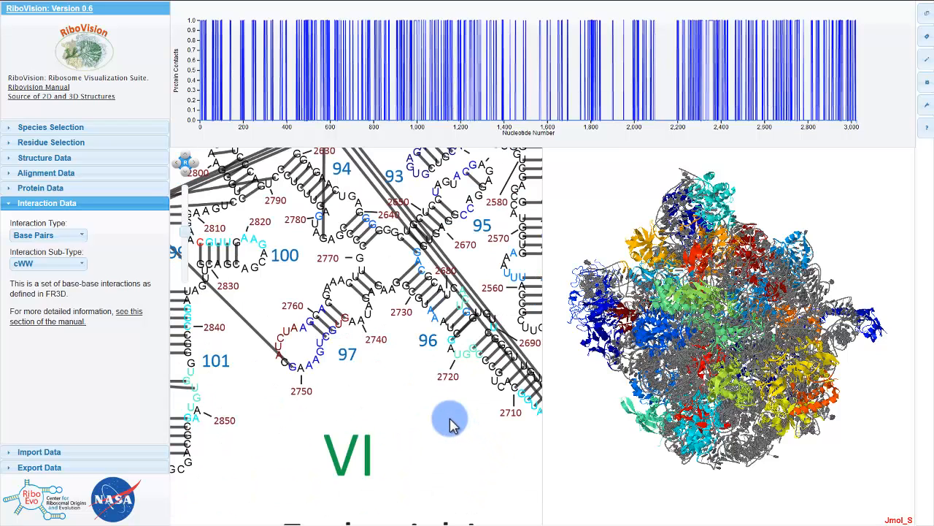